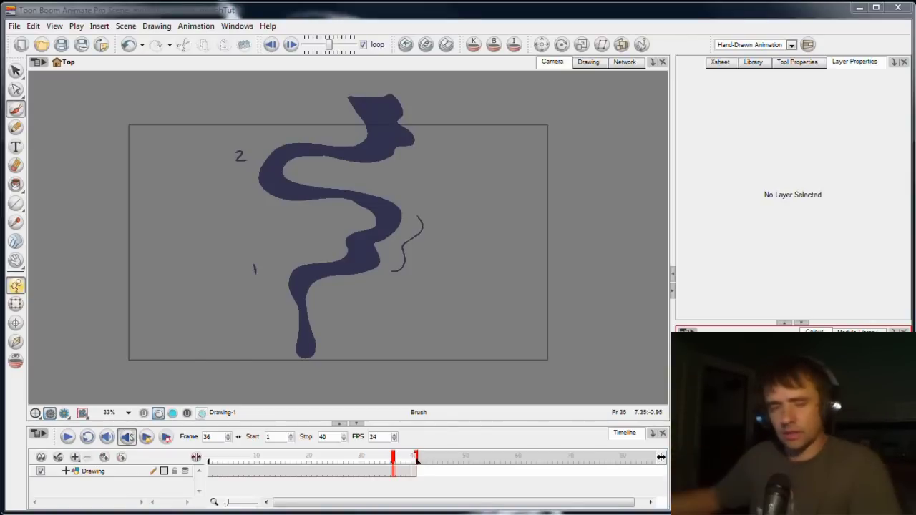
- Delete the stray number 2 and the loose squiggle right of the ribbon
click(15, 70)
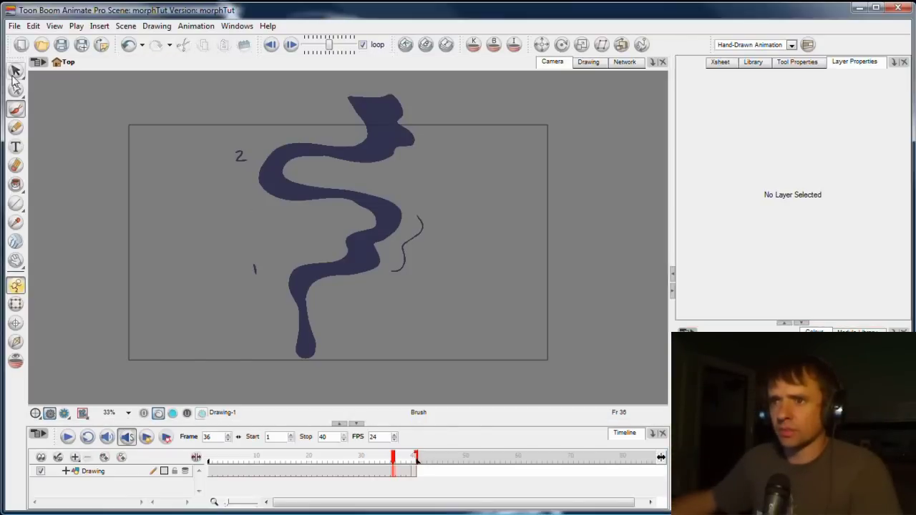
click(241, 156)
key(Delete)
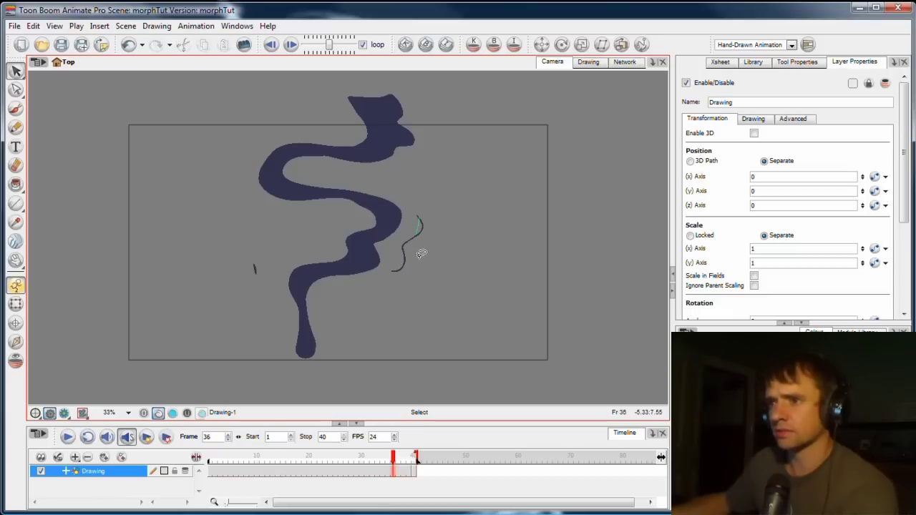
click(417, 247)
key(Delete)
- Switch back to the Brush tool and scrub to check Drawing-2 at frame 40
key(alt+b)
mouse_move(392, 458)
mouse_down()
mouse_move(414, 470)
mouse_move(392, 469)
mouse_move(415, 463)
mouse_move(407, 476)
mouse_move(413, 461)
mouse_up()
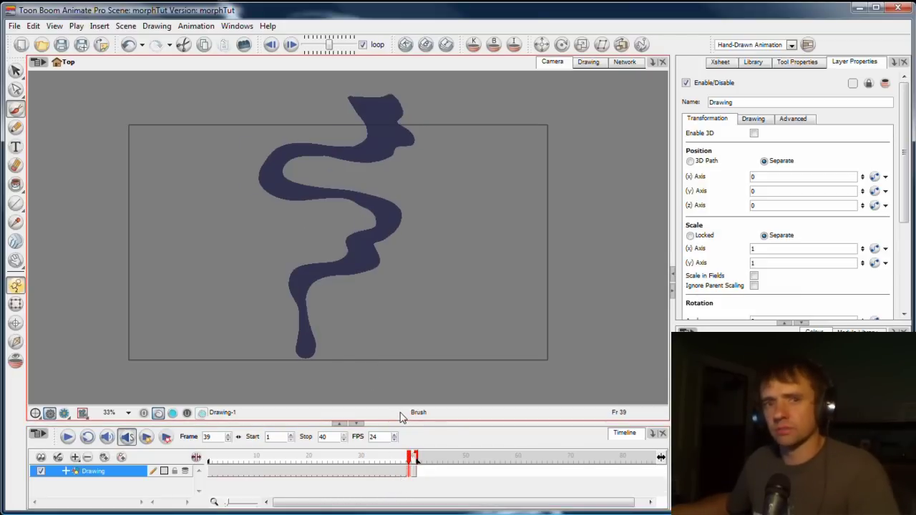
key(comma)
key(comma)
key(comma)
key(comma)
key(comma)
key(comma)
key(comma)
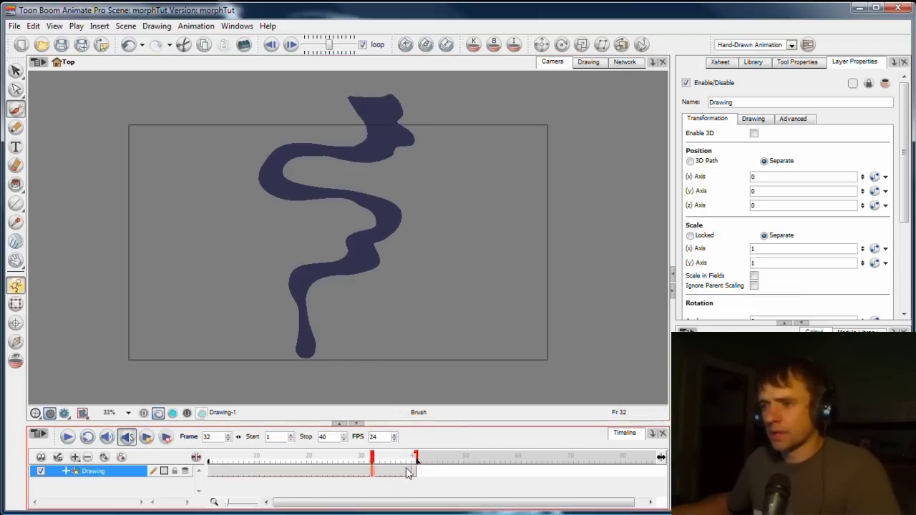
mouse_move(412, 465)
mouse_down()
mouse_move(219, 461)
mouse_move(418, 458)
mouse_move(408, 458)
mouse_up()
click(215, 461)
click(410, 473)
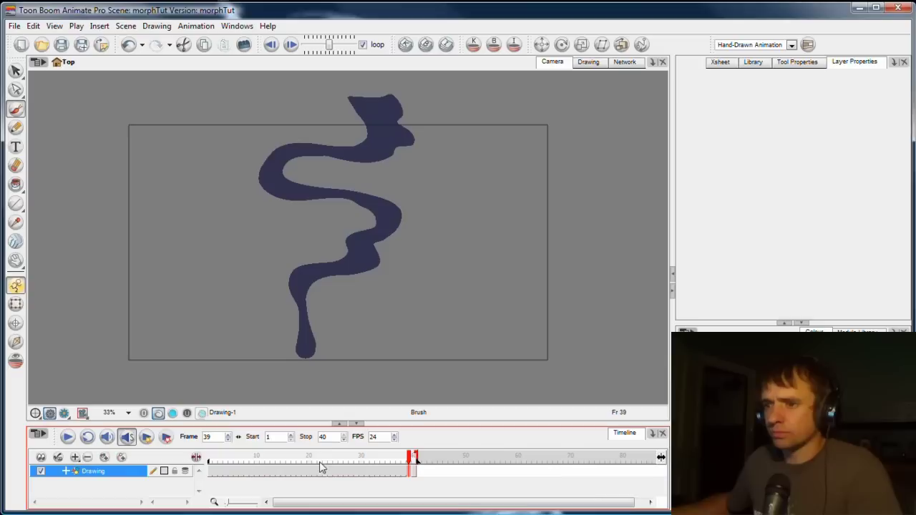
click(372, 458)
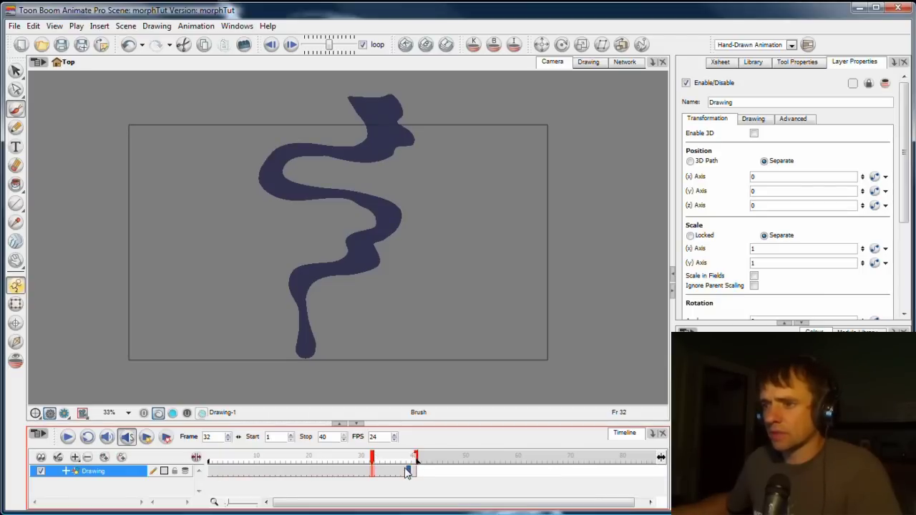
drag(406, 472, 215, 473)
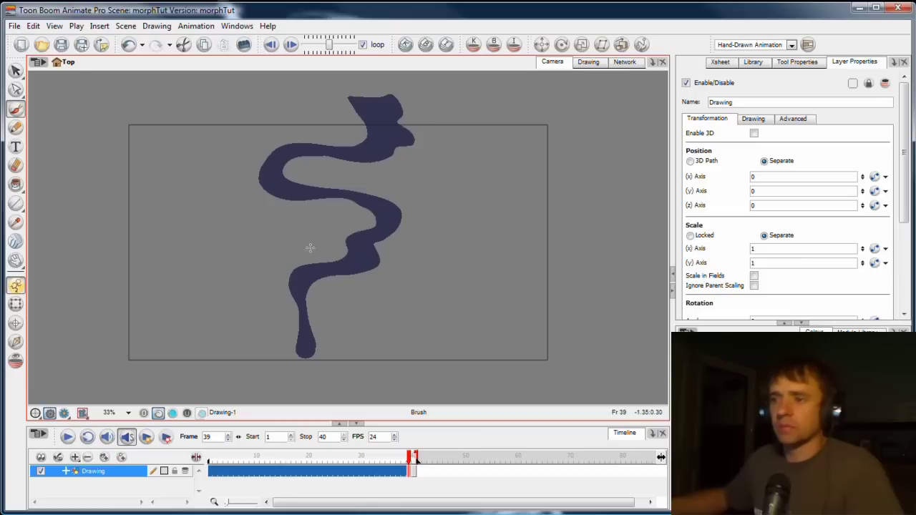
click(417, 460)
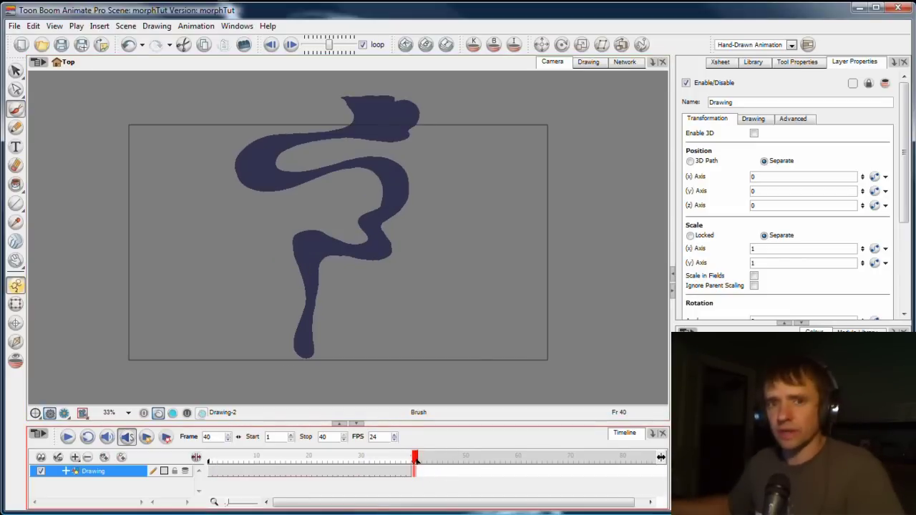
click(409, 459)
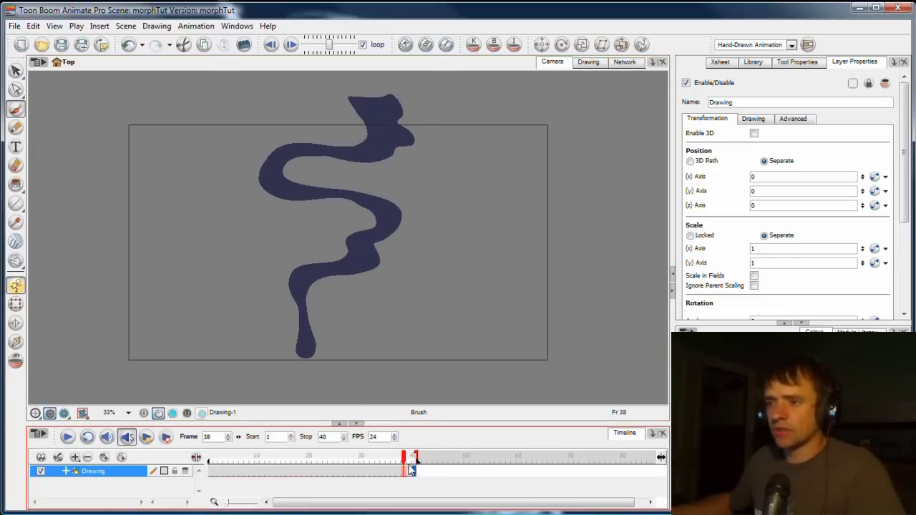
click(403, 470)
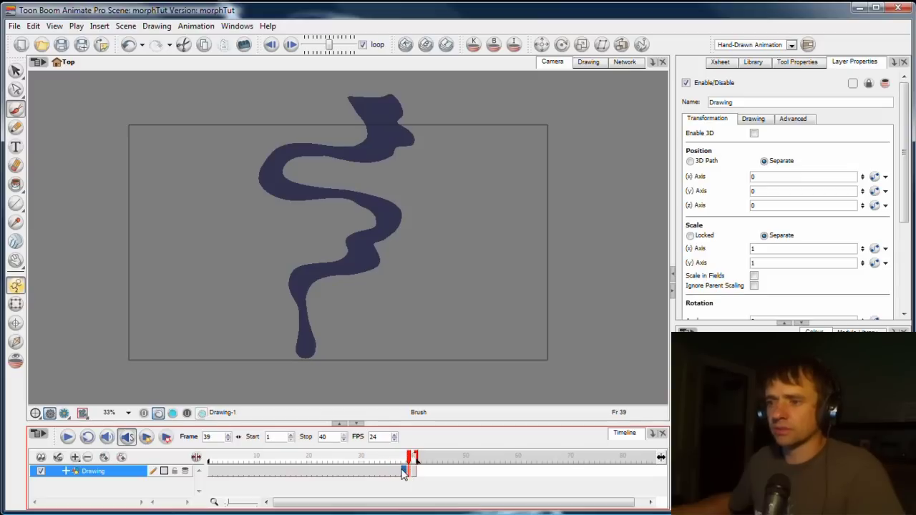
mouse_move(397, 459)
mouse_down()
mouse_move(409, 459)
mouse_move(400, 459)
mouse_up()
click(164, 459)
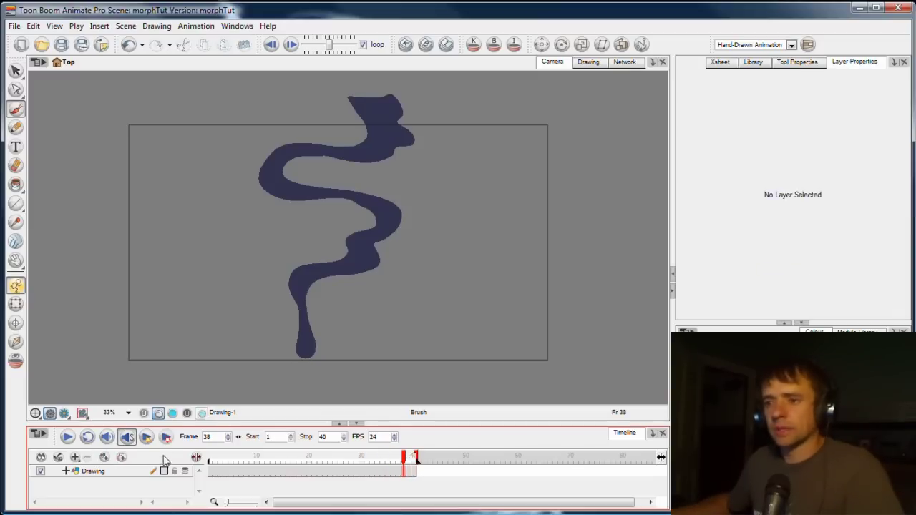
click(401, 471)
click(390, 459)
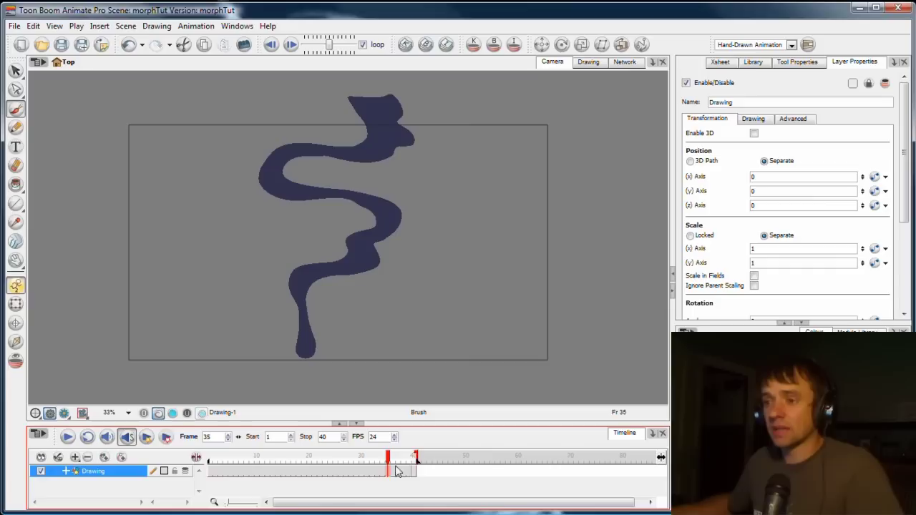
click(408, 471)
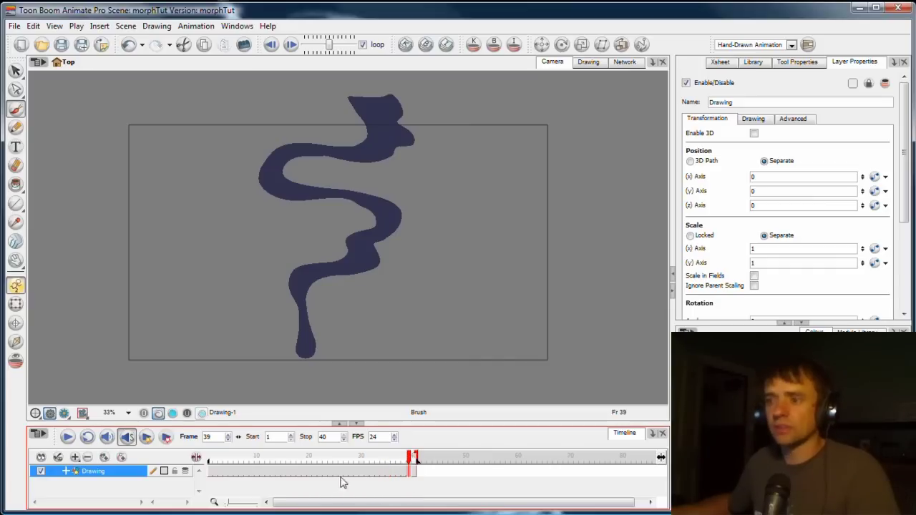
click(396, 460)
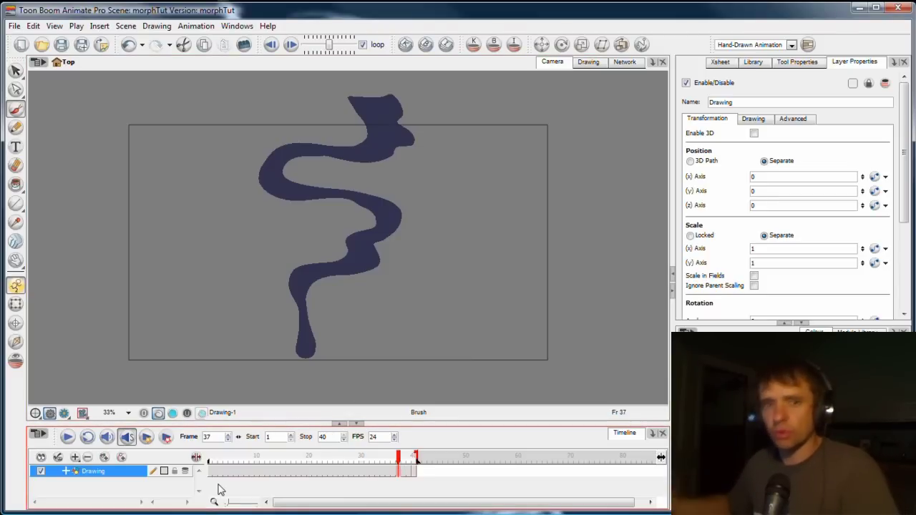
click(189, 461)
drag(398, 460, 361, 460)
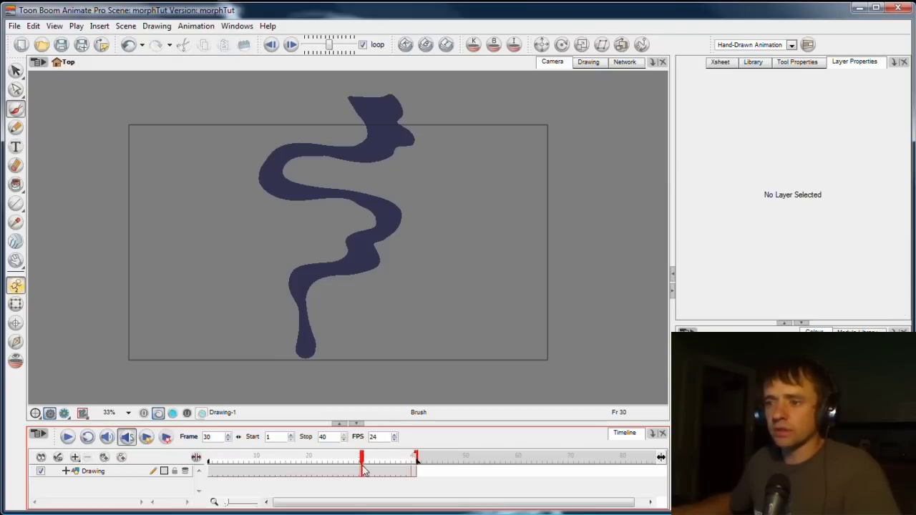
click(309, 473)
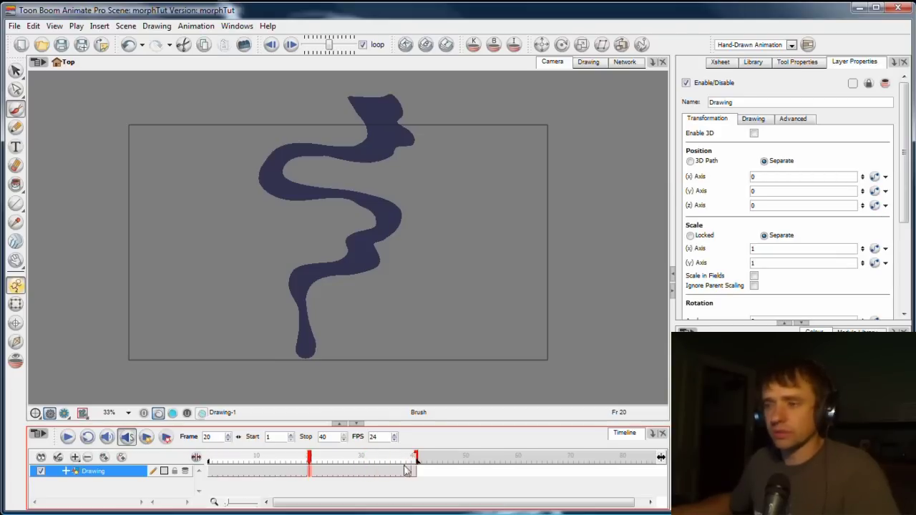
click(195, 459)
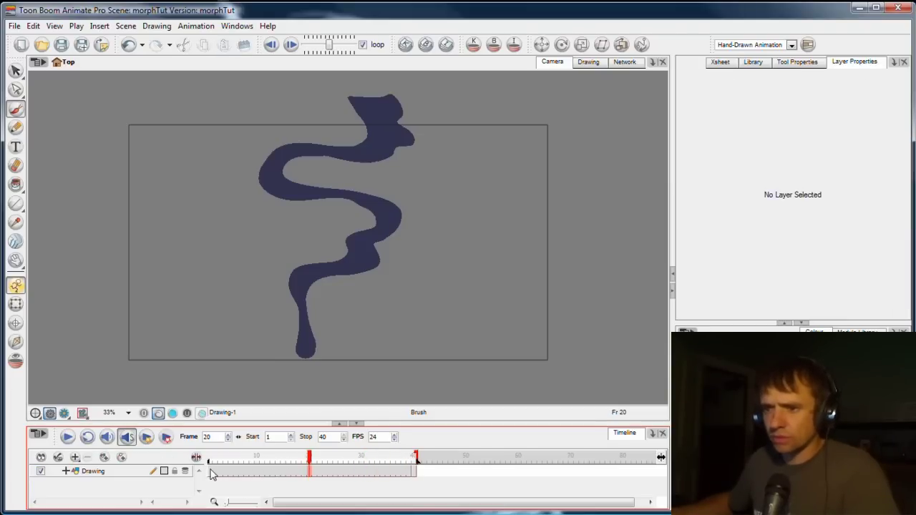
- Select the Drawing cells from frame 1 and apply Morphing > Create Morphing across frames 1–39
drag(212, 474, 410, 474)
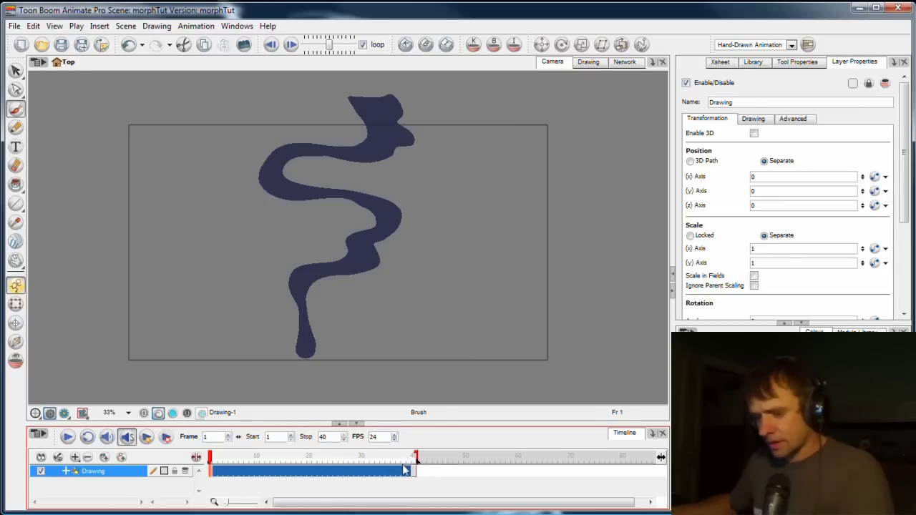
key(alt+m)
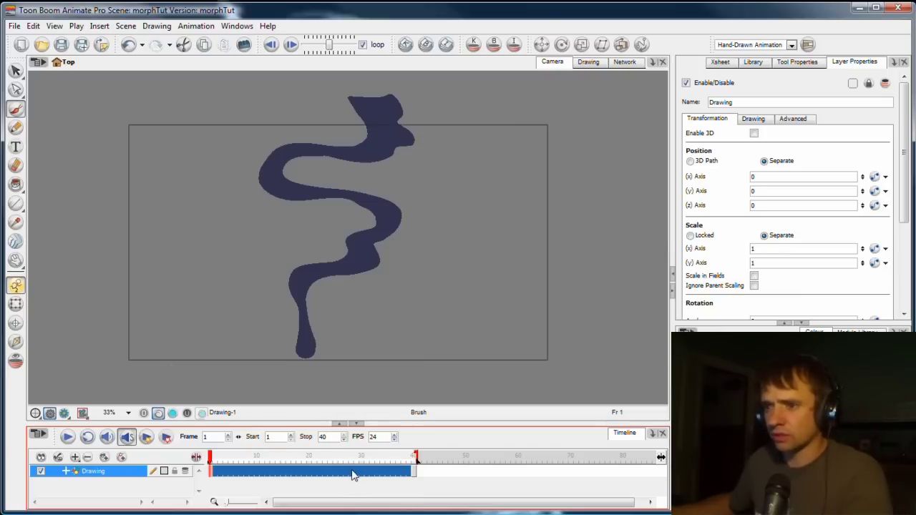
right_click(283, 475)
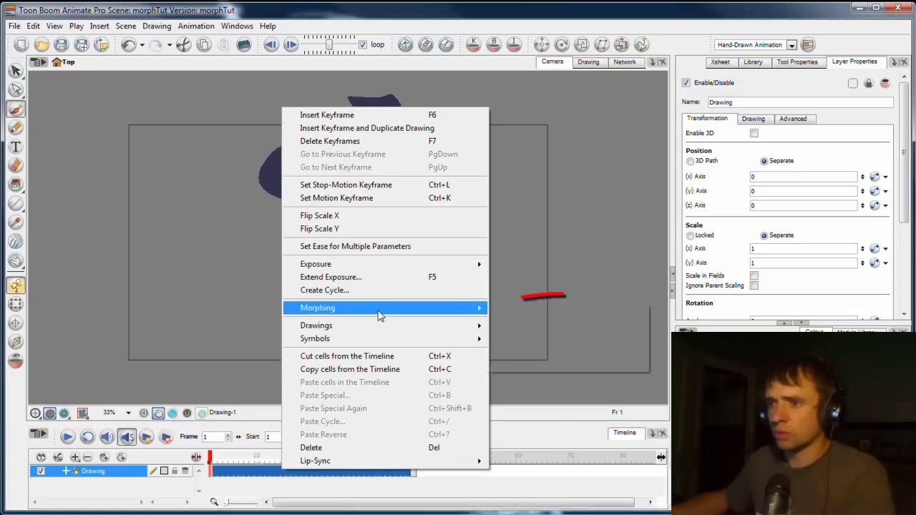
mouse_move(379, 314)
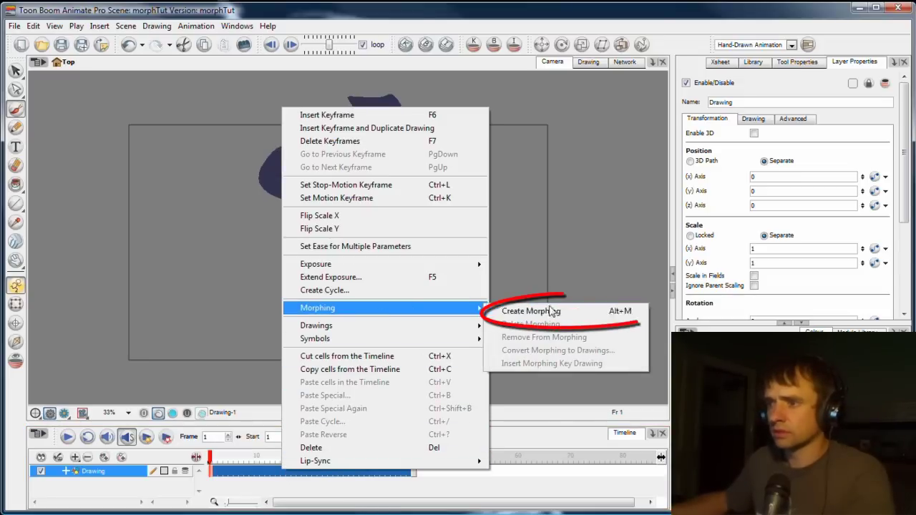
click(601, 315)
click(223, 474)
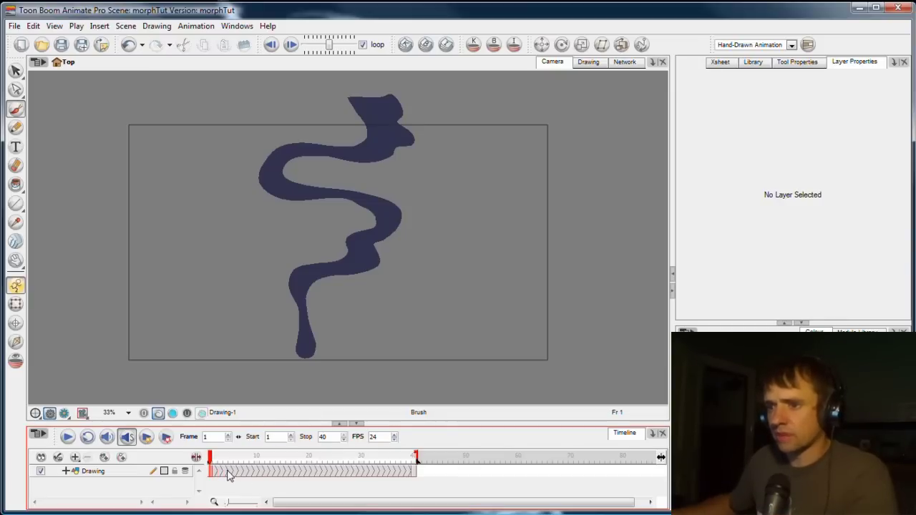
- Scrub the morph through to frame 40, then return to frame 1 of the Drawing layer
mouse_move(213, 460)
mouse_down()
mouse_move(418, 460)
mouse_move(197, 459)
mouse_move(418, 460)
mouse_move(210, 459)
mouse_up()
click(212, 474)
click(152, 458)
click(211, 475)
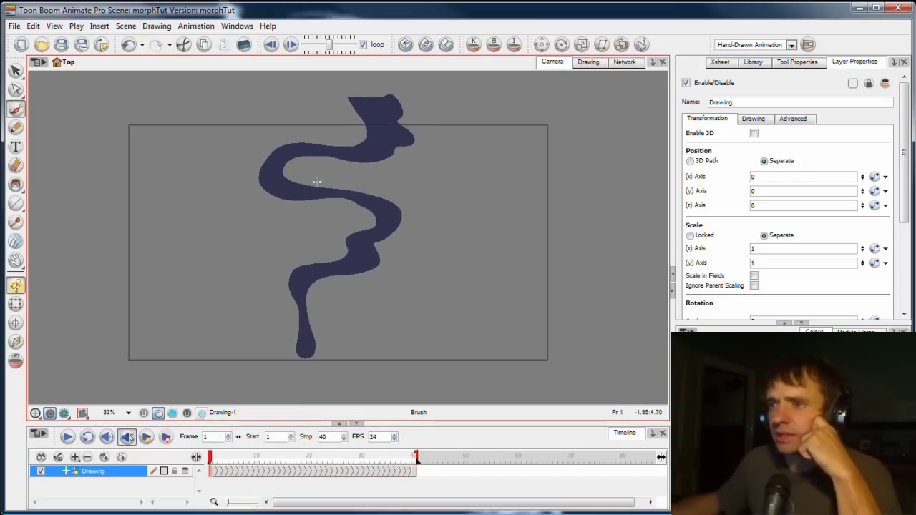
- Remove the temporary arrow stroke beside the ribbon
drag(413, 171, 415, 189)
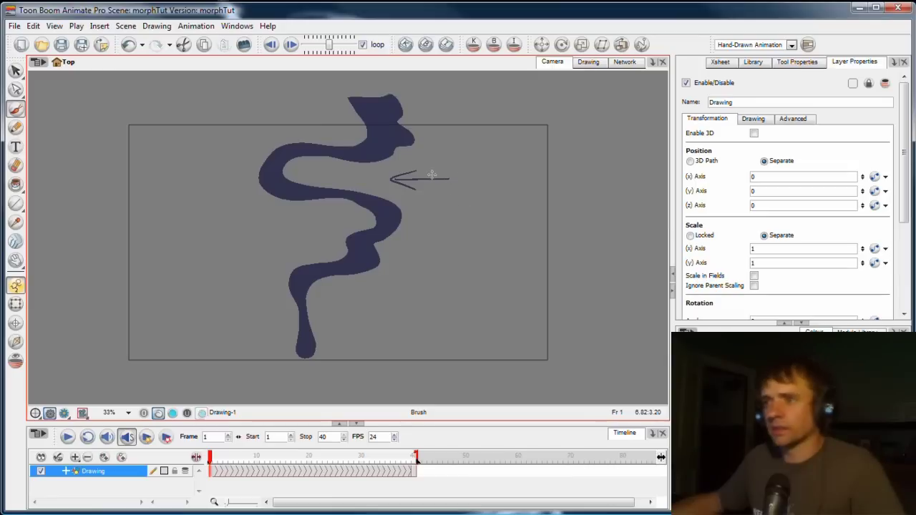
key(ctrl+a)
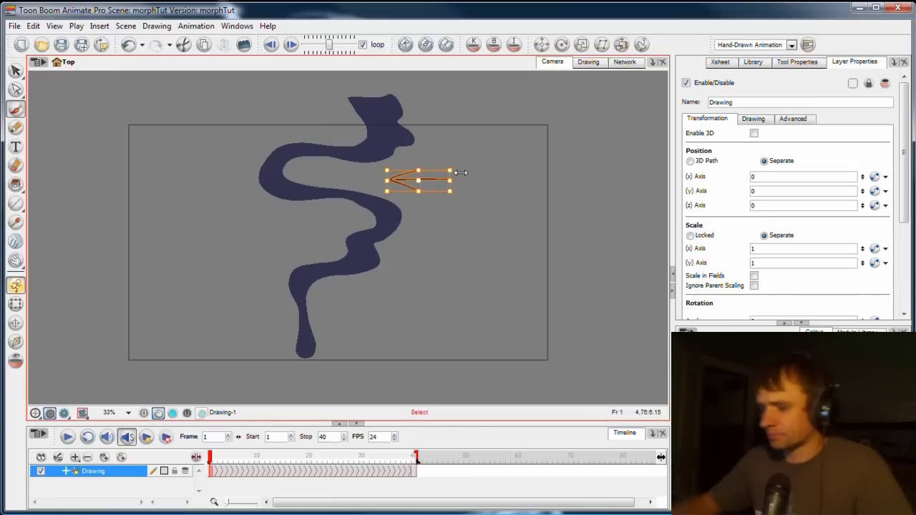
key(Delete)
- Scrub the morph up to frame 31, then back through frame 2 to frame 1
mouse_move(211, 457)
mouse_down()
mouse_move(413, 455)
mouse_move(307, 455)
mouse_move(219, 475)
mouse_up()
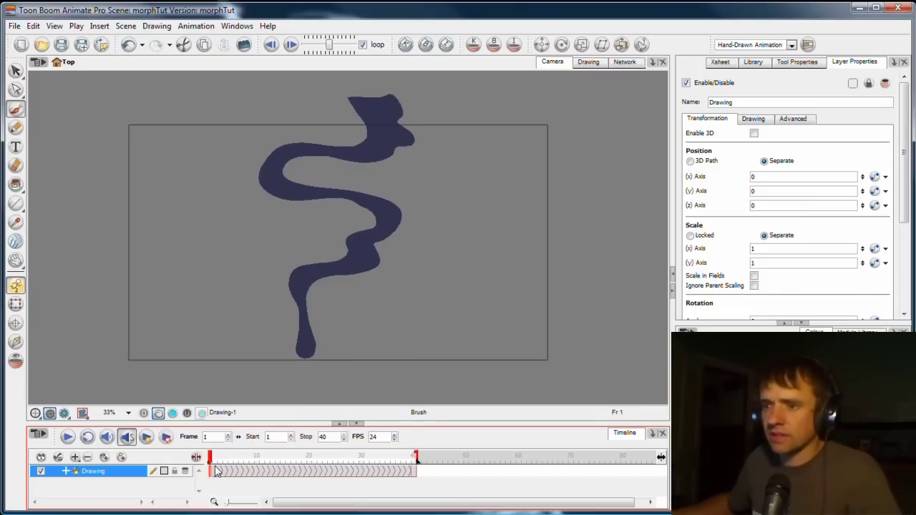
click(177, 458)
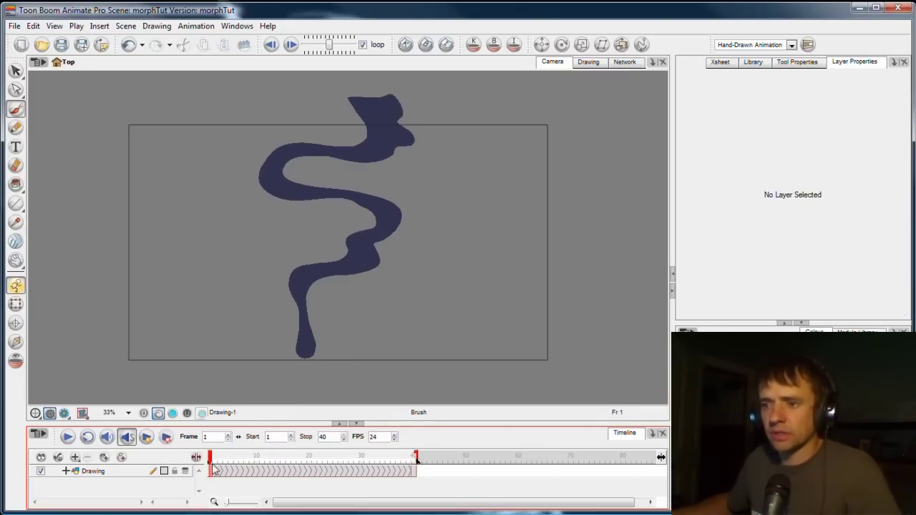
click(213, 468)
click(161, 459)
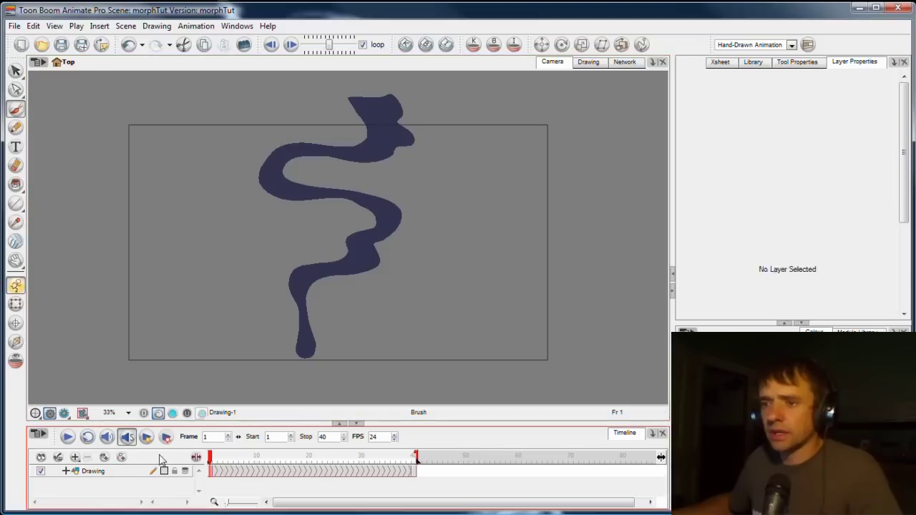
drag(212, 460, 217, 462)
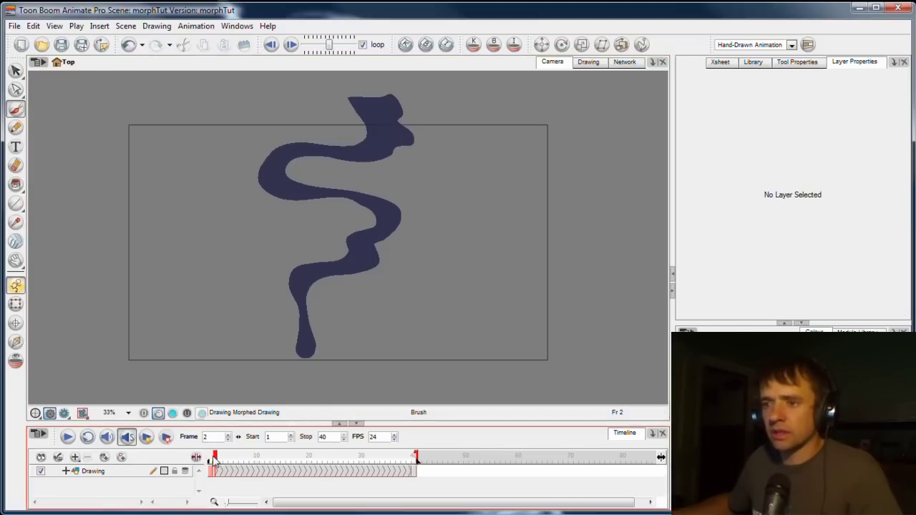
click(213, 469)
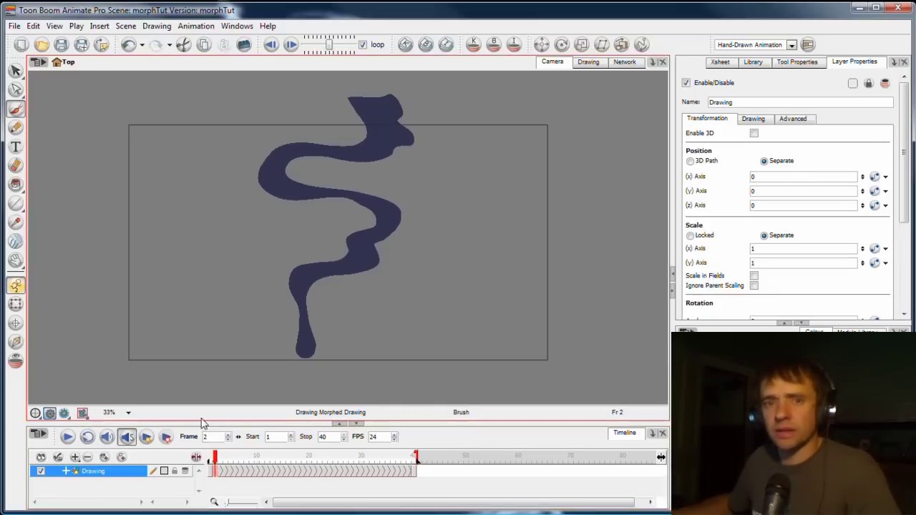
drag(217, 462, 211, 461)
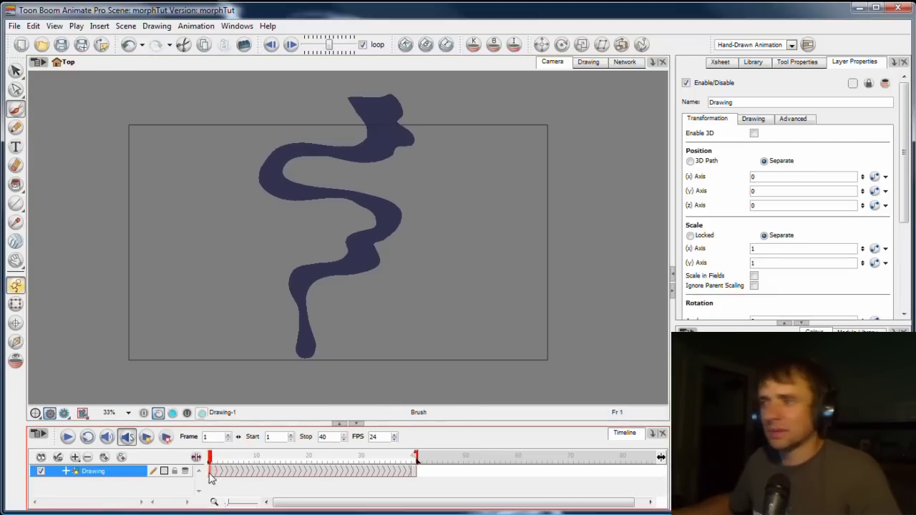
- Select the Drawing layer and scrub the morph from frame 1 to 40
click(169, 461)
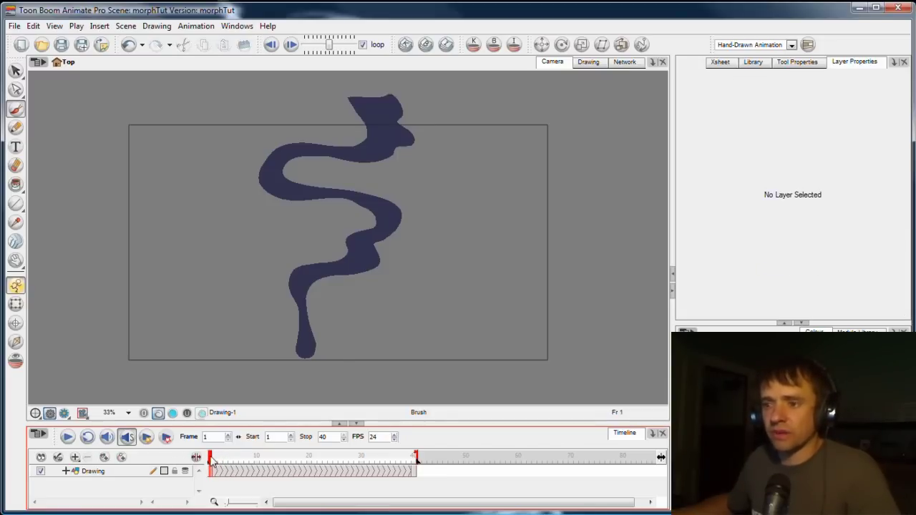
click(245, 472)
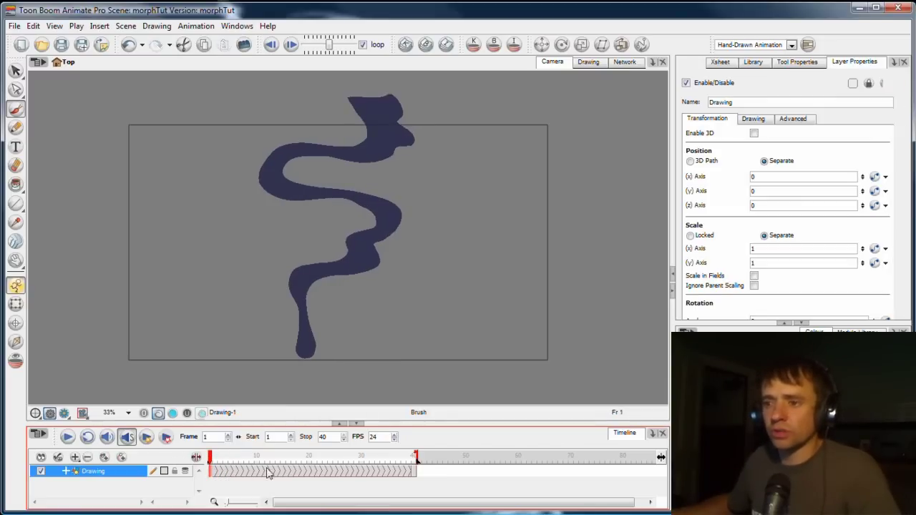
mouse_move(214, 458)
mouse_down()
mouse_move(417, 462)
mouse_move(210, 458)
mouse_up()
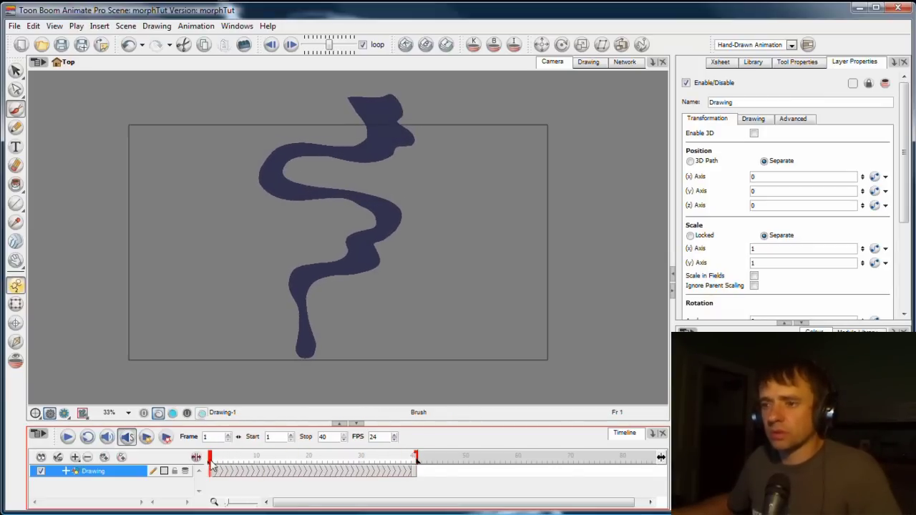
mouse_move(212, 459)
mouse_down()
mouse_move(417, 458)
mouse_move(209, 459)
mouse_up()
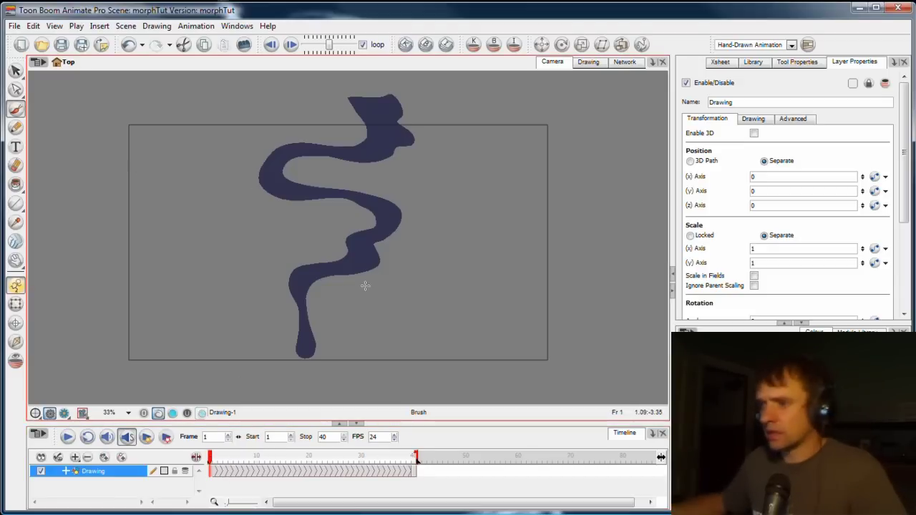
- With the Morphing tool, place a contour hint on Drawing-1 and its match on Drawing-2 at frame 40
click(17, 245)
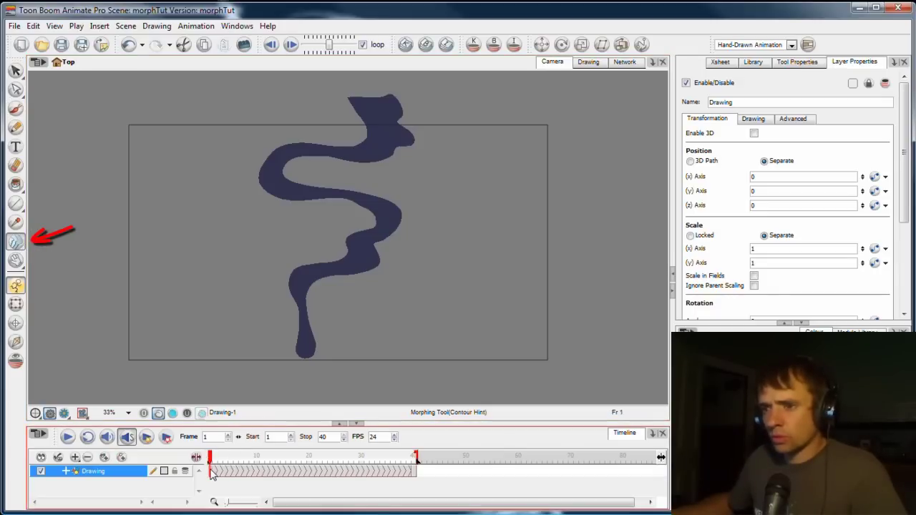
click(275, 264)
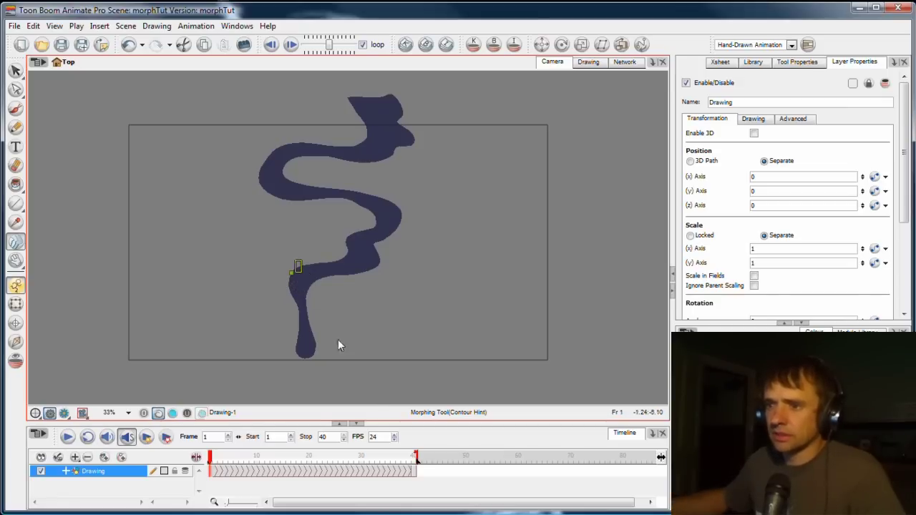
click(415, 475)
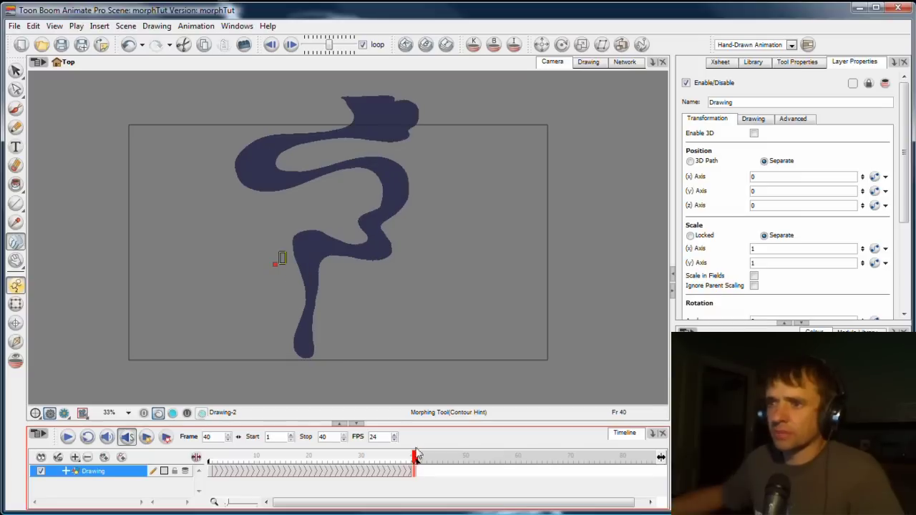
click(299, 233)
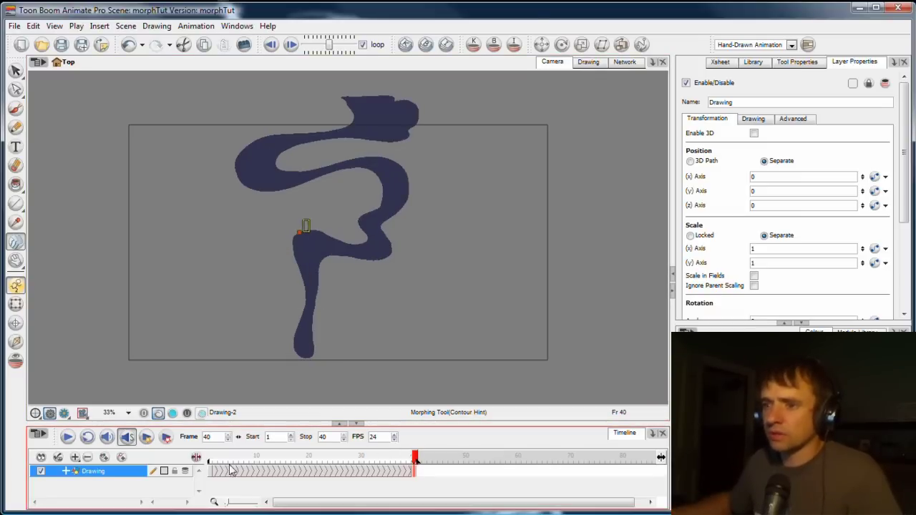
- Move the contour hint onto the ribbon's upper-left curve and check it at frames 40 and 1
drag(414, 458, 209, 456)
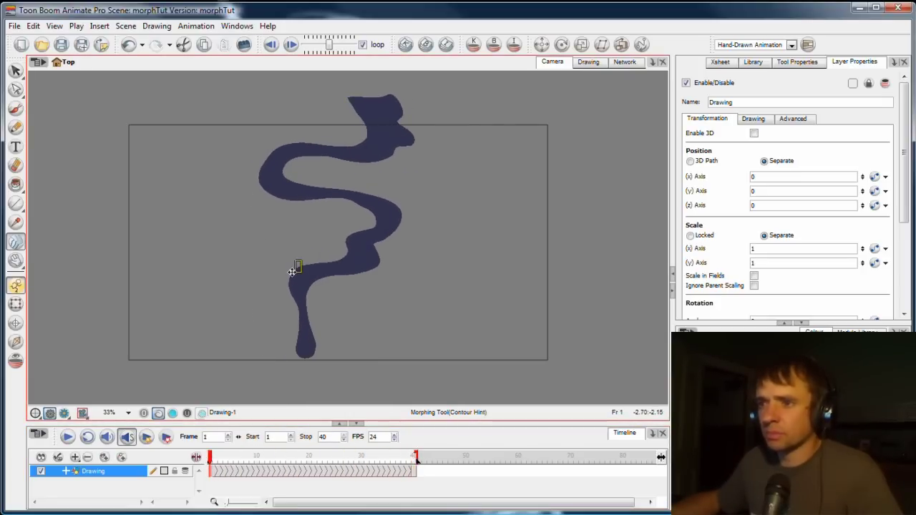
mouse_move(298, 267)
mouse_down()
mouse_move(302, 182)
mouse_move(289, 173)
mouse_up()
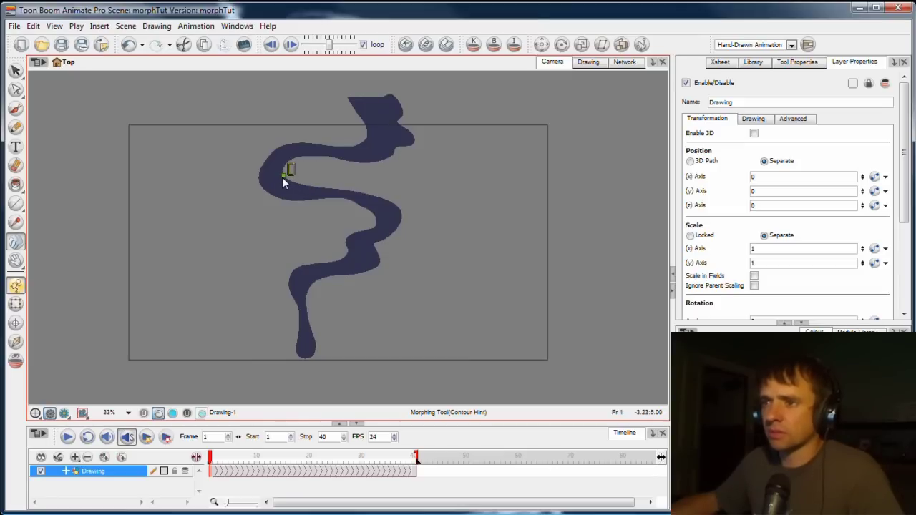
drag(378, 197, 282, 180)
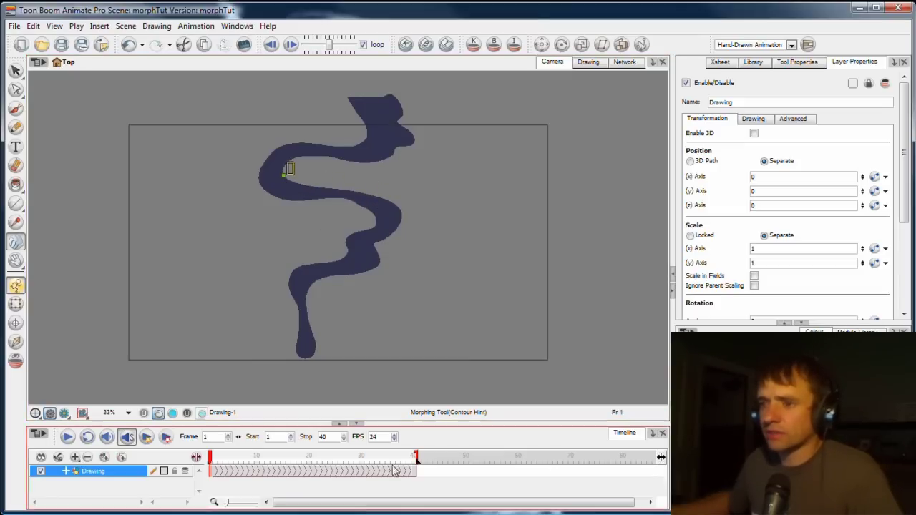
click(415, 472)
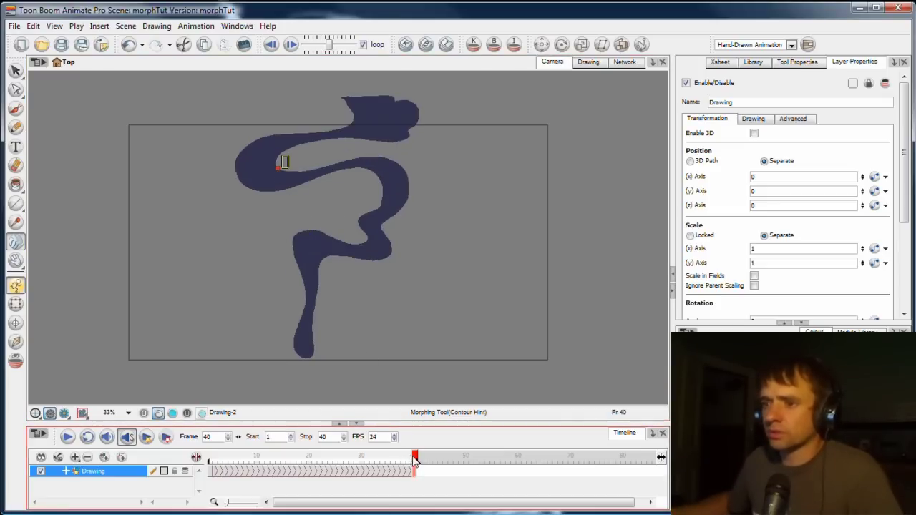
click(211, 464)
- Preview the hinted morph through frame 21 to 40 and back to frame 1
mouse_move(212, 457)
mouse_down()
mouse_move(410, 459)
mouse_move(210, 458)
mouse_up()
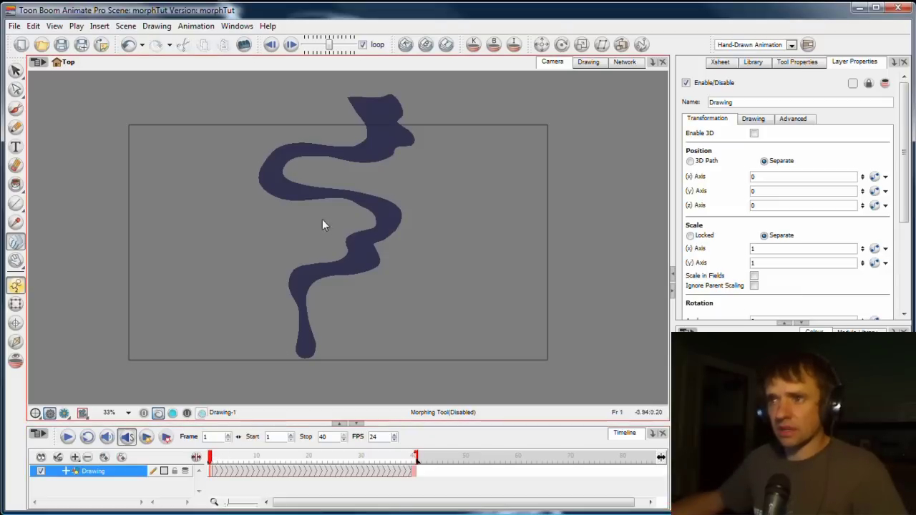
click(289, 171)
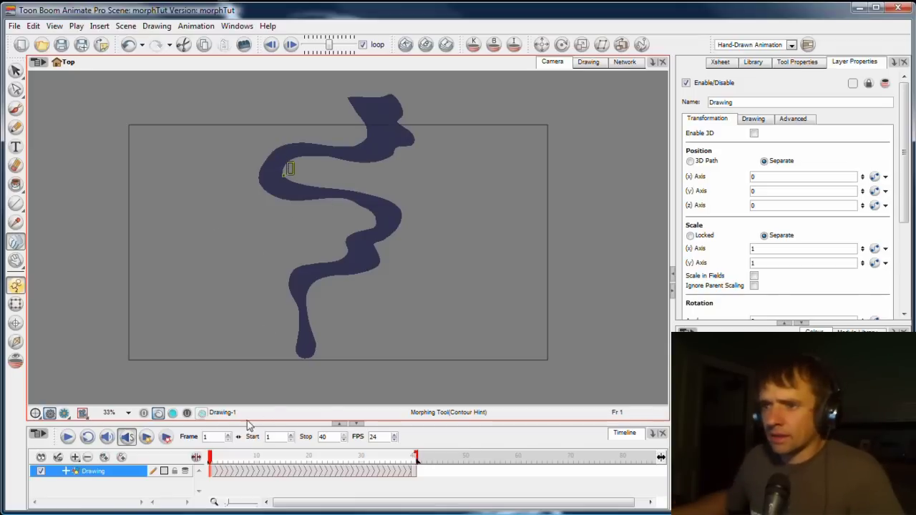
drag(212, 462, 415, 462)
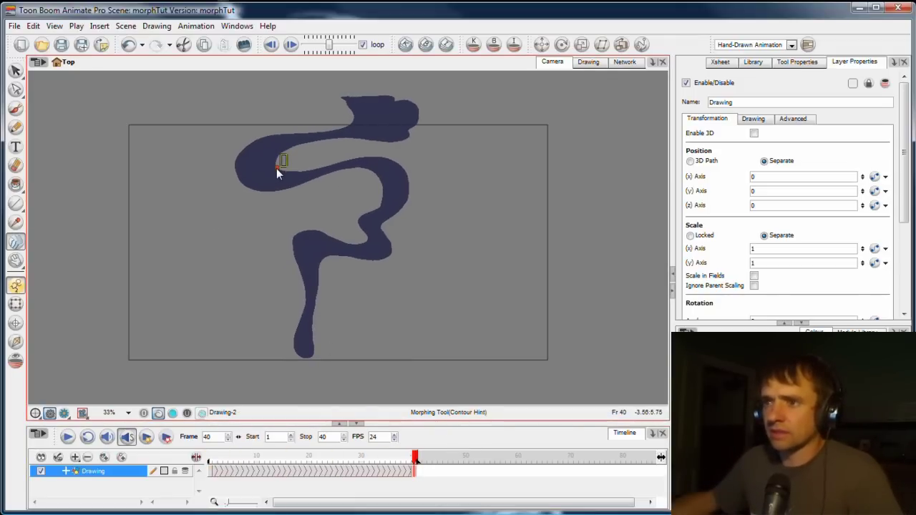
mouse_move(414, 458)
mouse_down()
mouse_move(282, 462)
mouse_move(302, 461)
mouse_move(218, 483)
mouse_move(255, 461)
mouse_move(388, 461)
mouse_move(203, 464)
mouse_move(417, 461)
mouse_move(194, 465)
mouse_up()
- Drag the contour hint to the ribbon's bottom tip on frame 1 and on frame 40
click(216, 471)
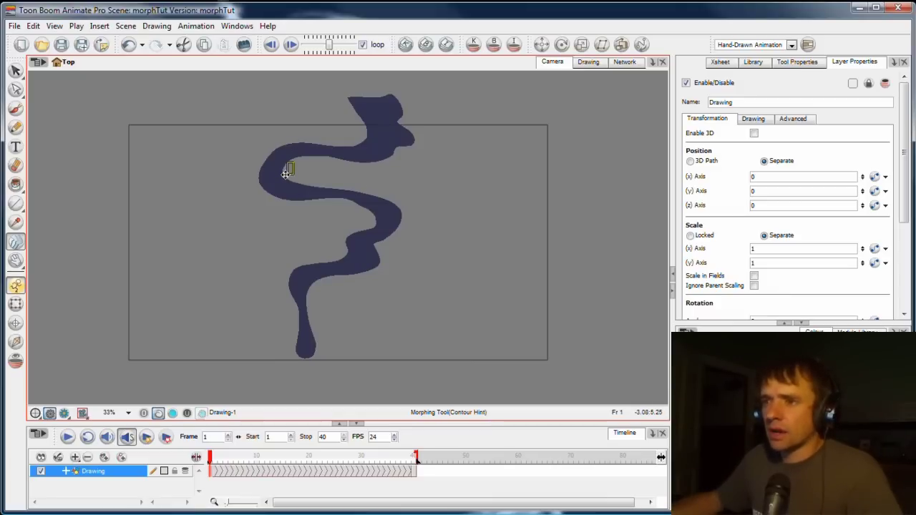
mouse_move(332, 181)
mouse_down()
mouse_move(408, 286)
mouse_move(303, 363)
mouse_up()
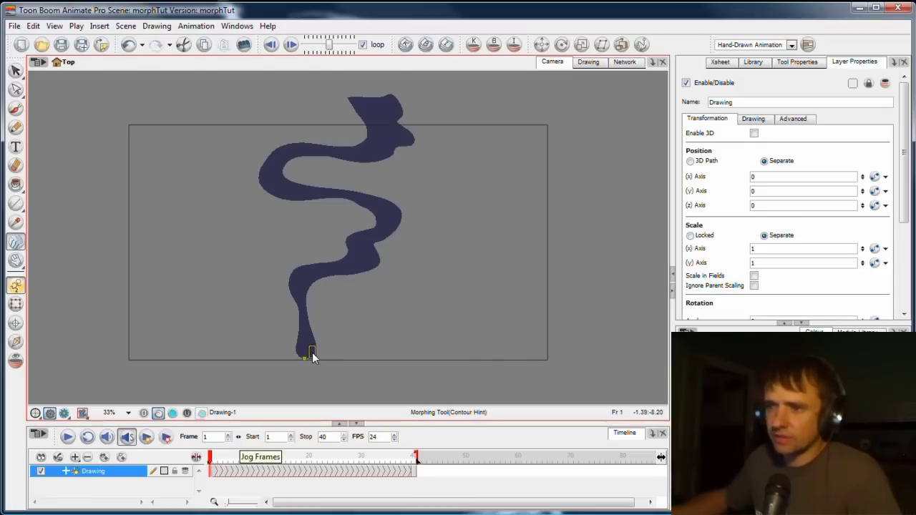
click(416, 472)
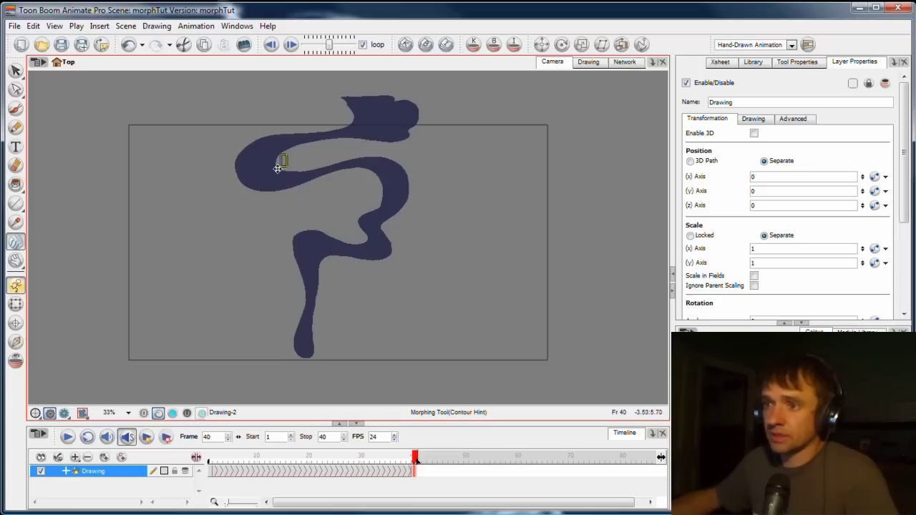
drag(278, 168, 294, 341)
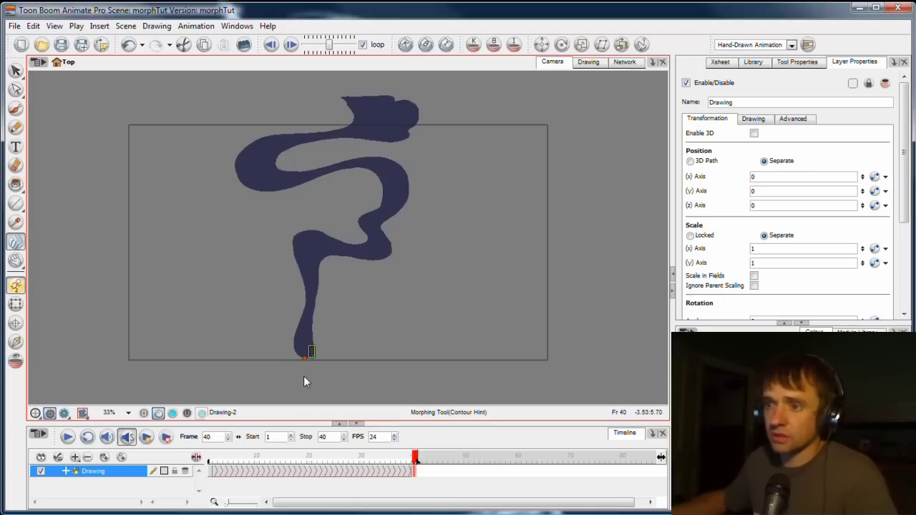
mouse_move(416, 457)
mouse_down()
mouse_move(163, 460)
mouse_move(416, 456)
mouse_move(209, 457)
mouse_up()
- Preview the morph with the moved bottom-tip hint up to frame 24
click(300, 356)
click(221, 464)
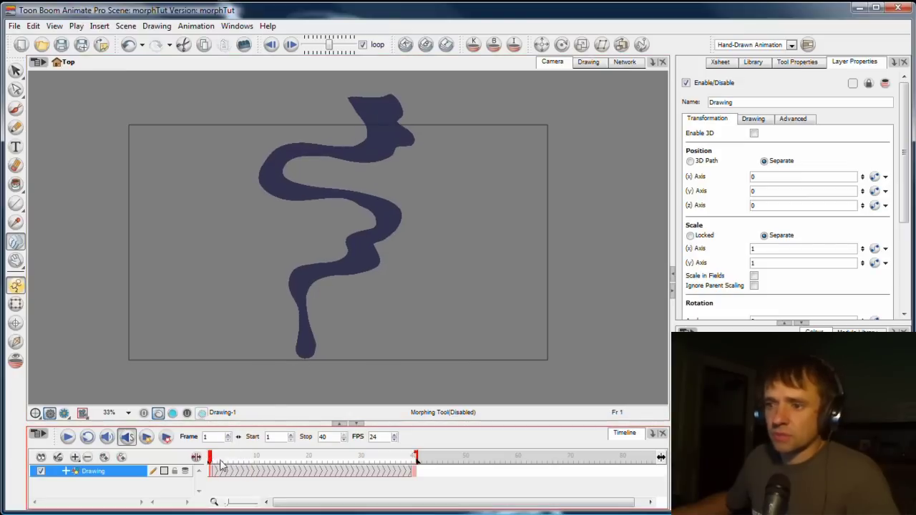
mouse_move(212, 460)
mouse_down()
mouse_move(419, 460)
mouse_move(223, 465)
mouse_move(388, 460)
mouse_move(198, 457)
mouse_move(397, 460)
mouse_move(232, 460)
mouse_move(387, 460)
mouse_move(203, 446)
mouse_move(211, 460)
mouse_move(405, 459)
mouse_move(192, 459)
mouse_move(412, 460)
mouse_move(203, 460)
mouse_move(389, 460)
mouse_move(211, 458)
mouse_up()
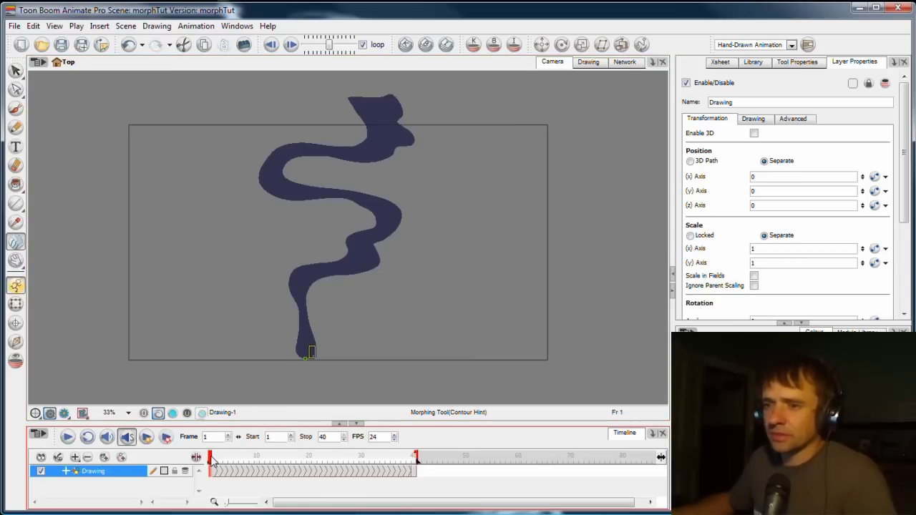
mouse_move(212, 462)
mouse_down()
mouse_move(419, 463)
mouse_move(215, 465)
mouse_up()
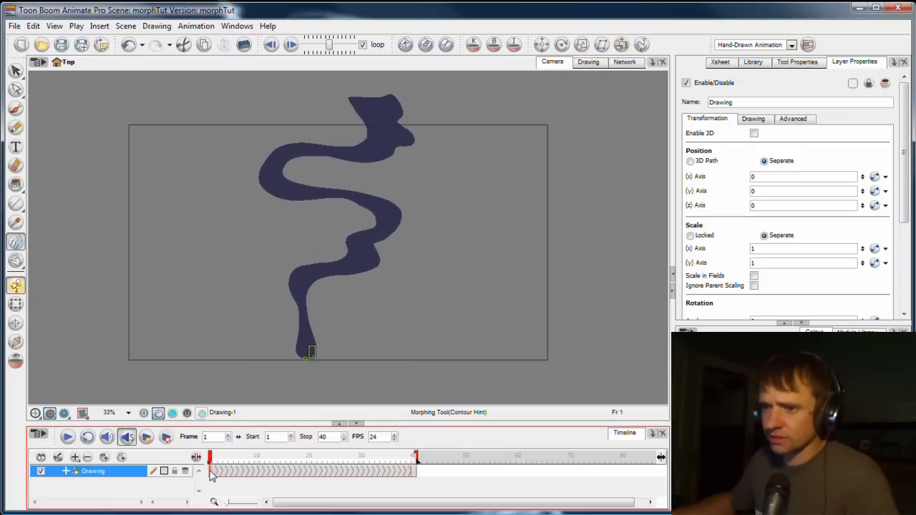
- Add contour hint 1 at the middle bend and match it on Drawing-2 at frame 40
click(343, 240)
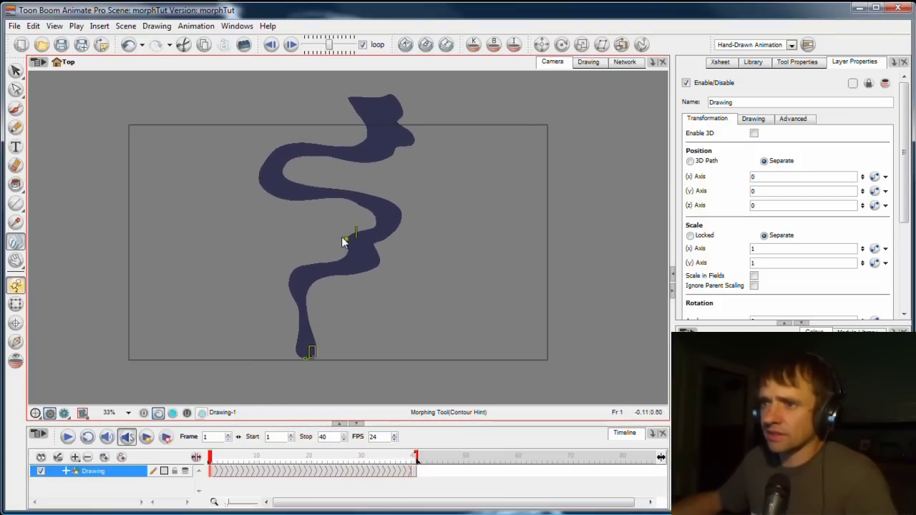
click(414, 470)
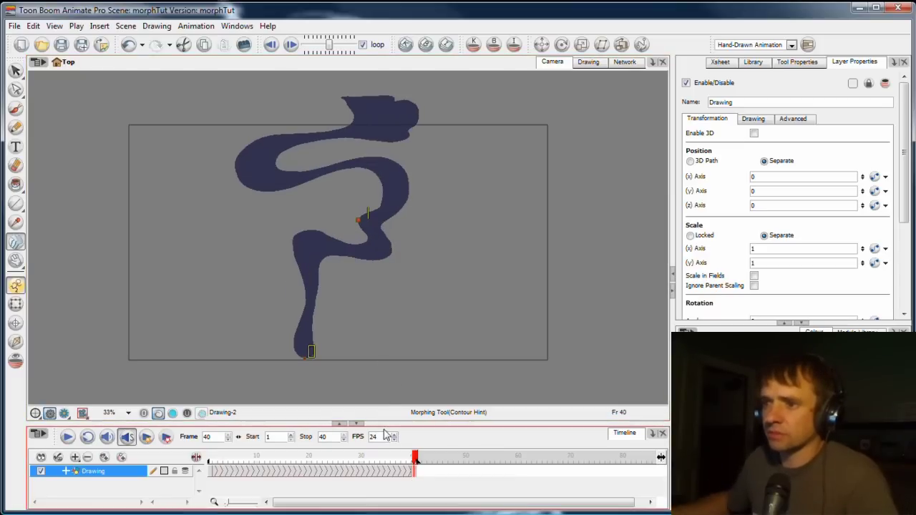
mouse_move(414, 460)
mouse_down()
mouse_move(210, 459)
mouse_move(398, 452)
mouse_move(212, 458)
mouse_move(372, 458)
mouse_move(344, 446)
mouse_move(215, 457)
mouse_move(415, 458)
mouse_move(196, 452)
mouse_move(415, 458)
mouse_up()
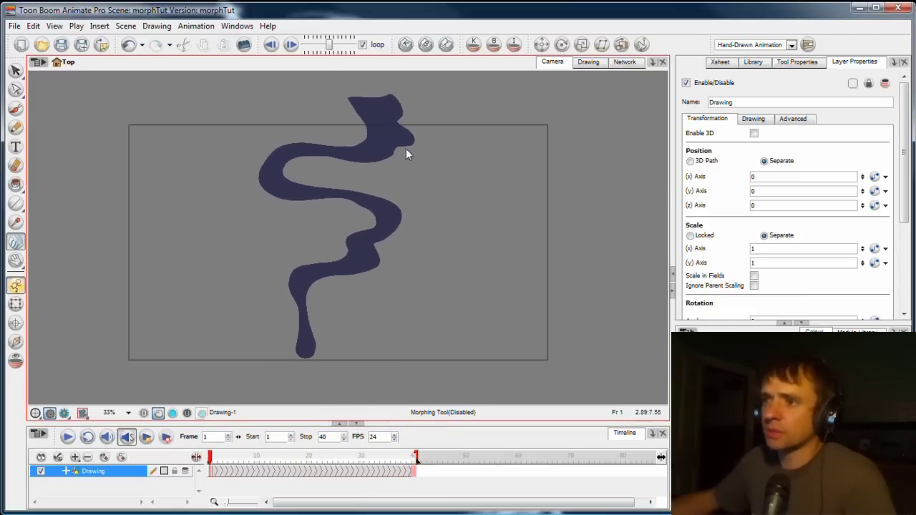
- Show the contour hints and preview the morph between frames 1 and 40
click(214, 460)
mouse_move(212, 461)
mouse_down()
mouse_move(388, 458)
mouse_move(206, 469)
mouse_up()
click(206, 469)
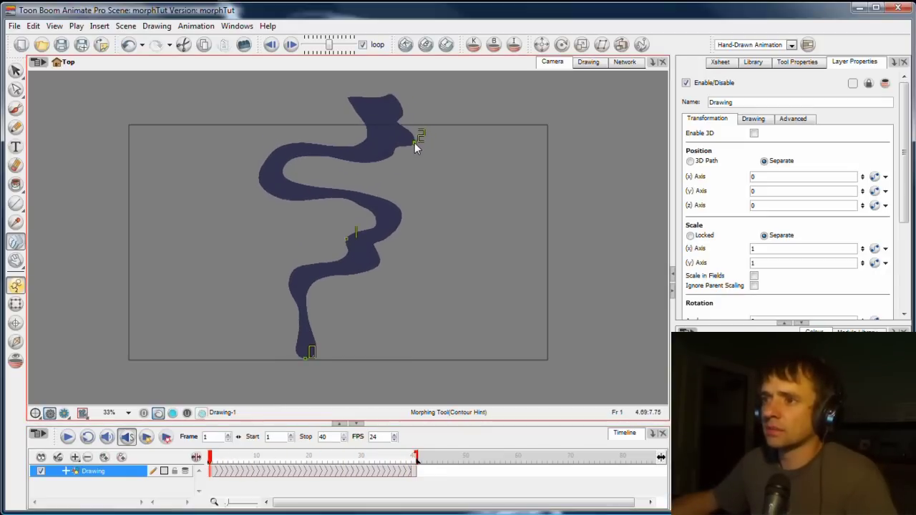
click(414, 461)
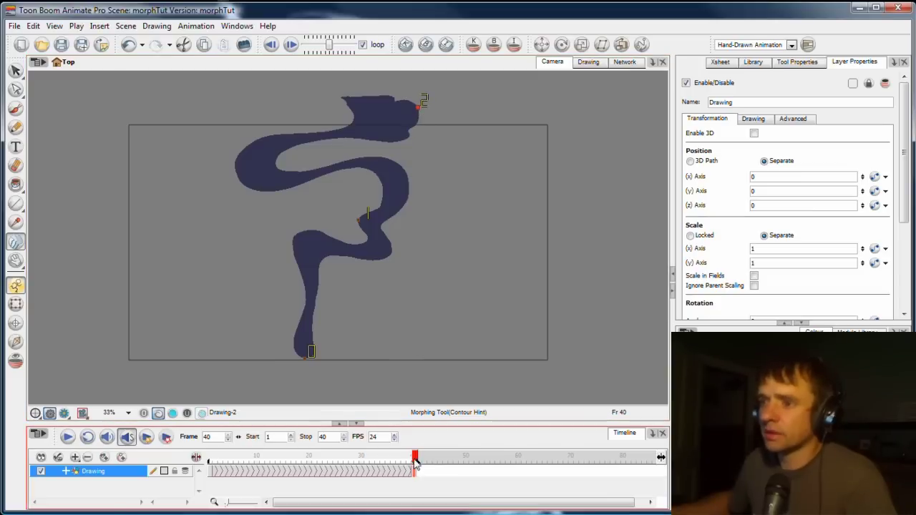
mouse_move(412, 462)
mouse_down()
mouse_move(211, 458)
mouse_move(427, 452)
mouse_move(186, 455)
mouse_move(263, 446)
mouse_move(417, 453)
mouse_move(205, 456)
mouse_up()
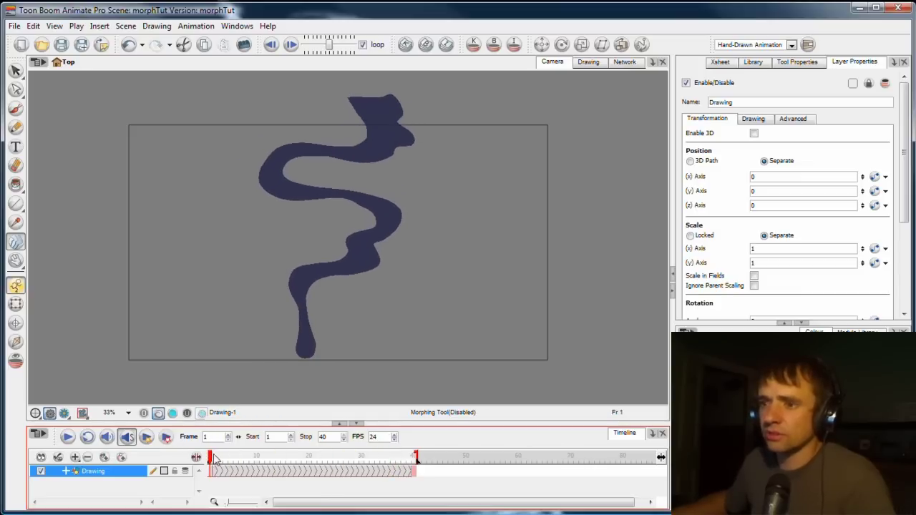
- Add hints 2 and 3 on the top blob, set their frame-40 matches, and return to frame 1
click(351, 204)
mouse_move(210, 457)
mouse_down()
mouse_move(434, 462)
mouse_move(212, 468)
mouse_up()
click(321, 166)
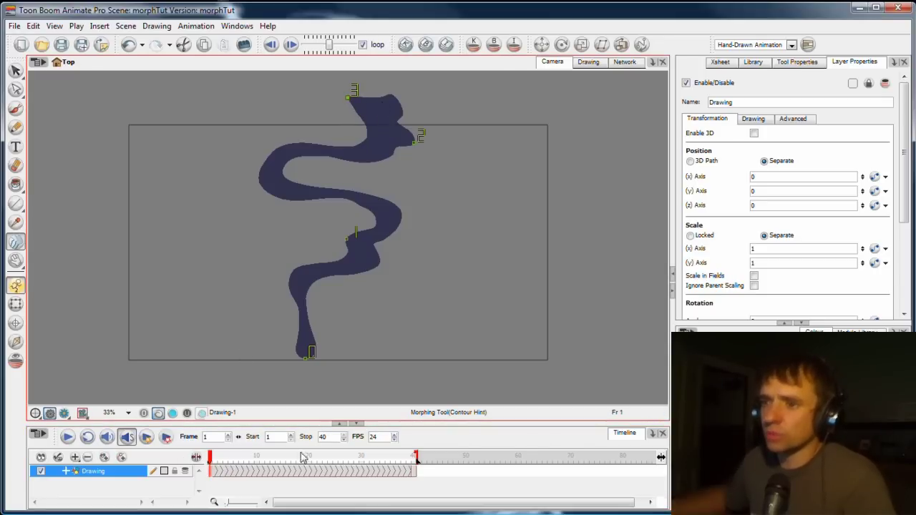
click(224, 466)
click(414, 472)
click(382, 205)
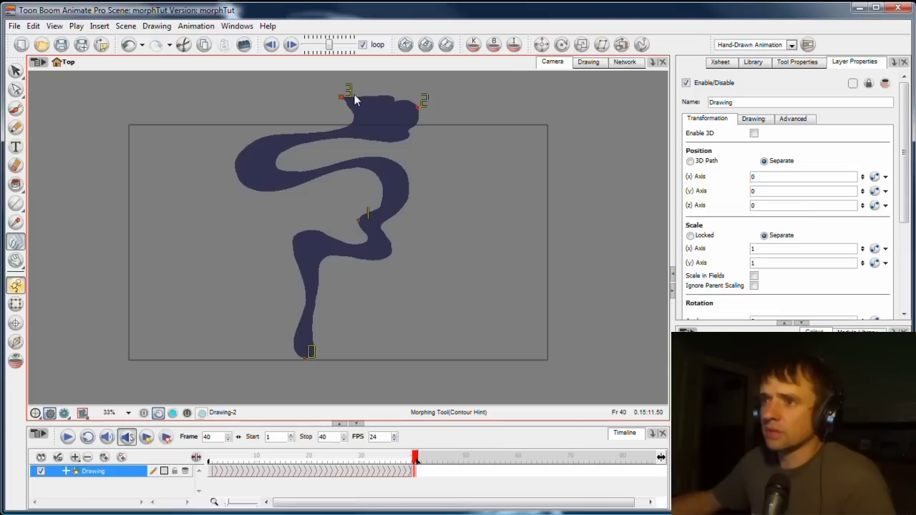
click(419, 445)
mouse_move(415, 458)
mouse_down()
mouse_move(199, 445)
mouse_move(401, 451)
mouse_move(212, 440)
mouse_move(455, 433)
mouse_move(206, 435)
mouse_move(237, 432)
mouse_up()
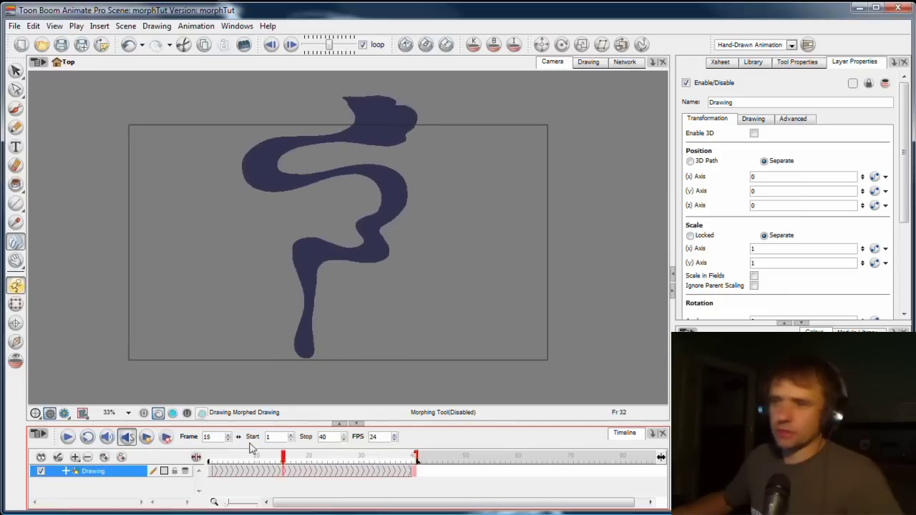
- Enable Loop and play the morph continuously at 24 fps
click(127, 437)
click(67, 436)
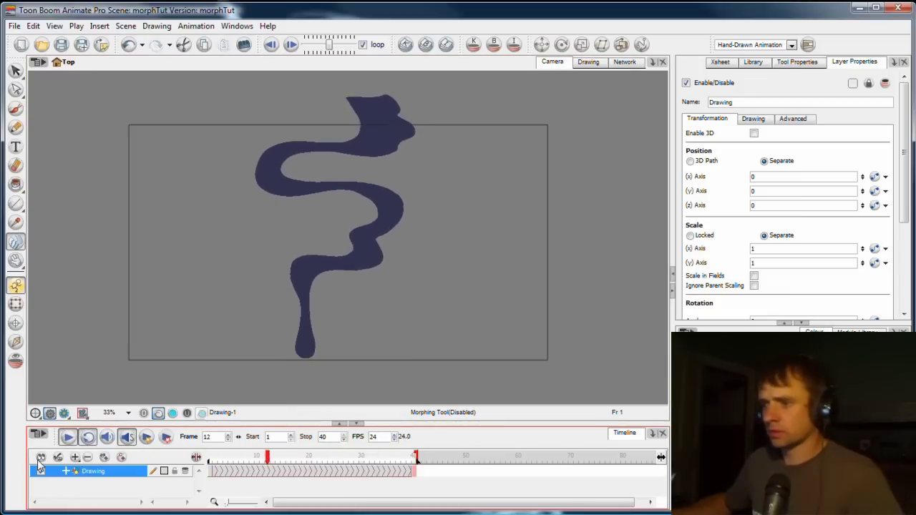